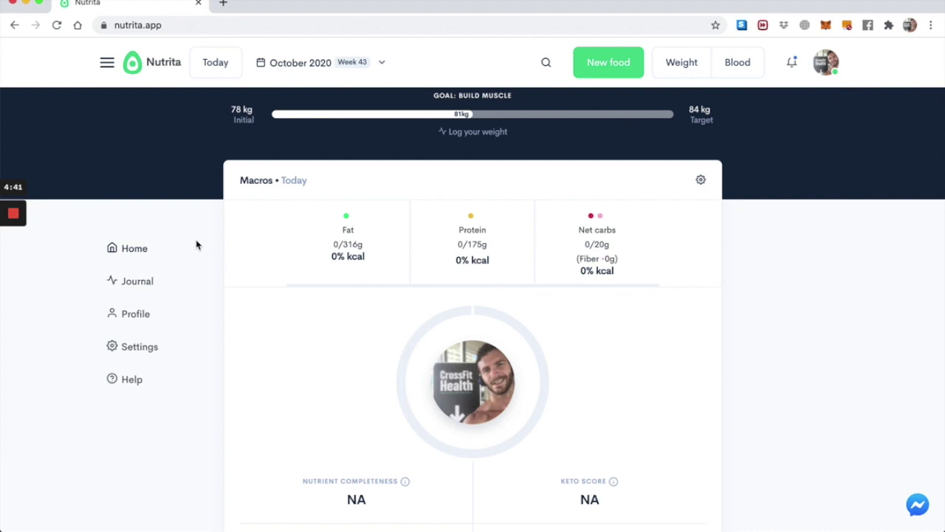
Step: Open Shrimp, cooked from fresh from the Top 26 sources of protein collection
{"action": "scroll", "coordinate": [197, 245], "scroll_direction": "up", "scroll_amount": 1}
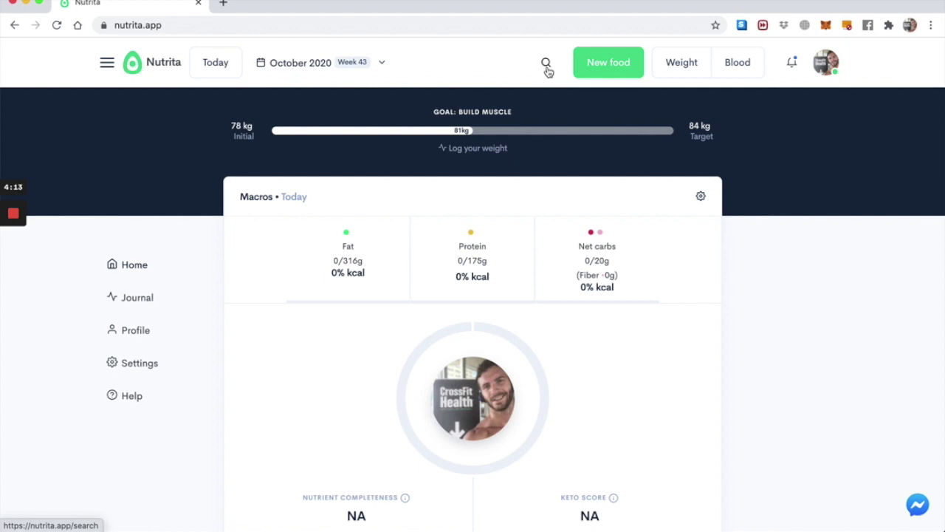
{"action": "left_click", "coordinate": [546, 66]}
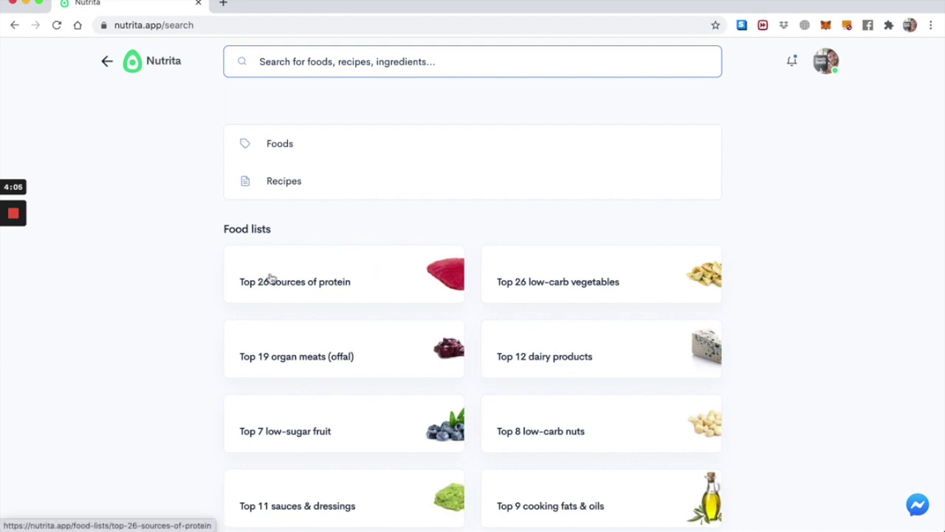
{"action": "left_click", "coordinate": [315, 288]}
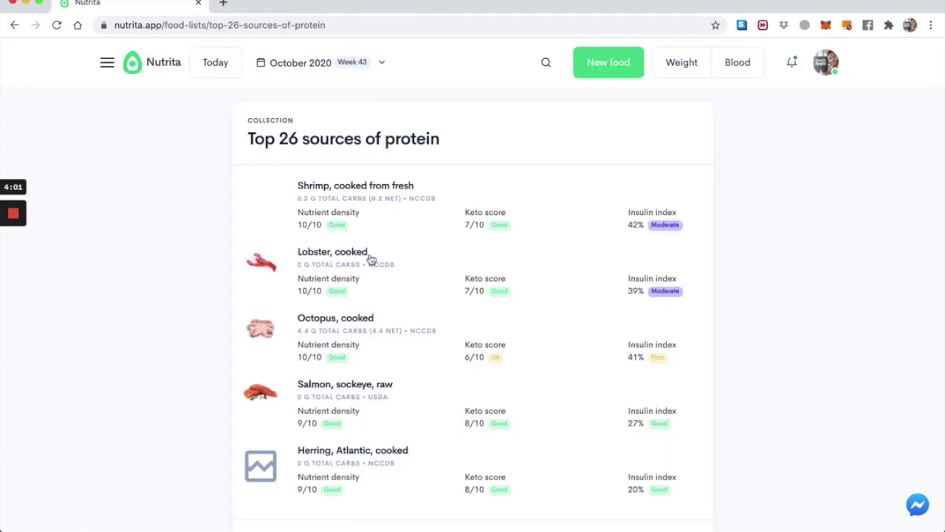
{"action": "scroll", "coordinate": [381, 252], "scroll_direction": "down", "scroll_amount": 1}
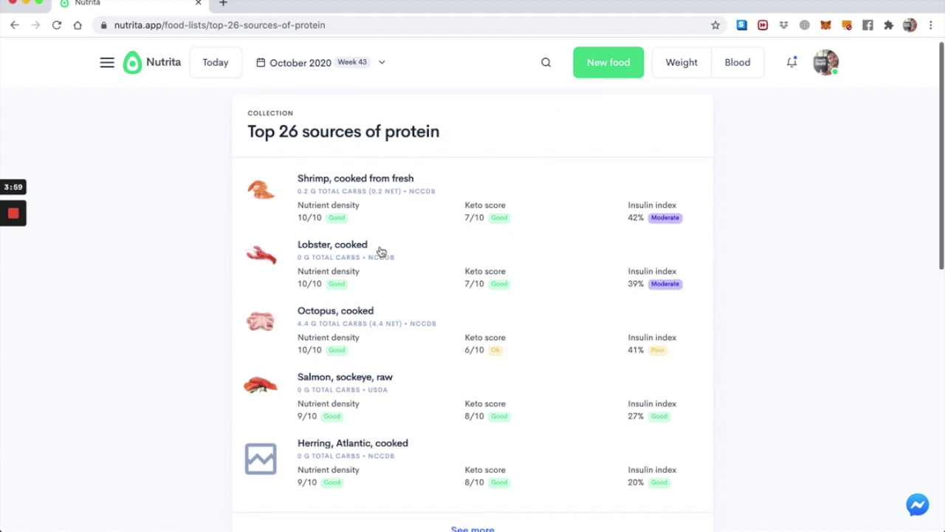
{"action": "left_click", "coordinate": [411, 194]}
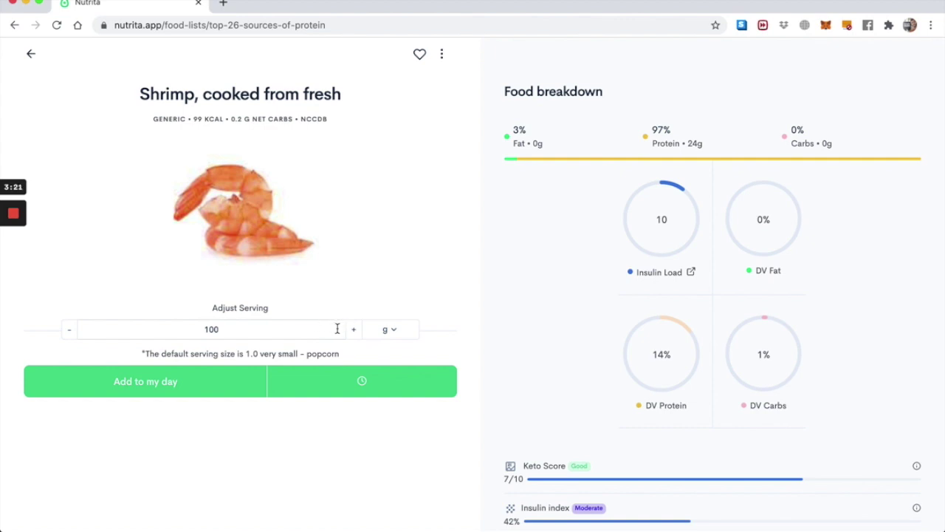
Step: Raise and lower the shrimp serving amount, then go back to the protein list
{"action": "left_click", "coordinate": [354, 333]}
{"action": "left_click", "coordinate": [353, 333]}
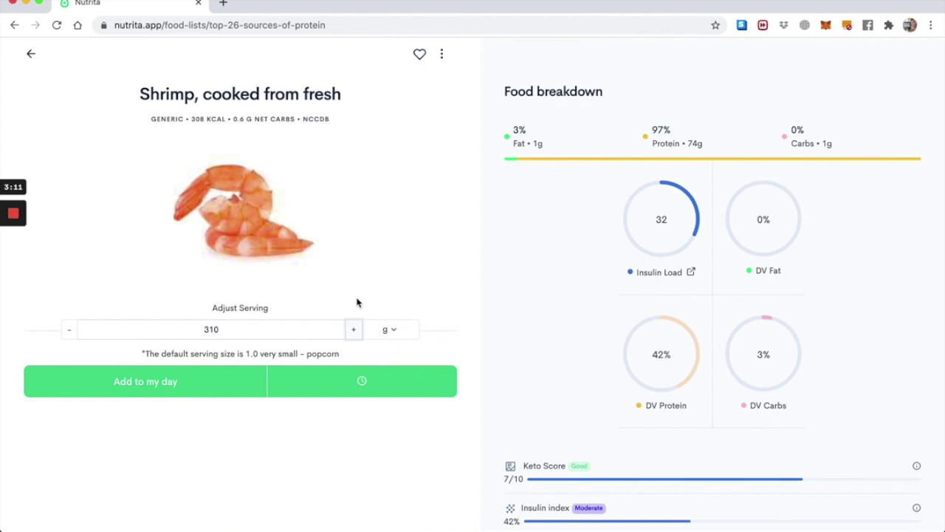
{"action": "left_click", "coordinate": [70, 330]}
{"action": "left_click", "coordinate": [70, 329]}
{"action": "left_click", "coordinate": [70, 329]}
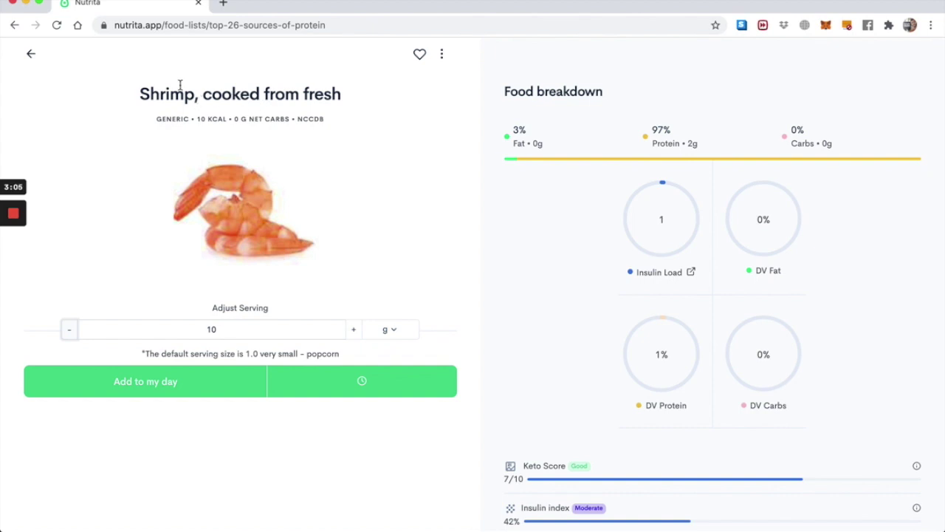
{"action": "left_click", "coordinate": [32, 57]}
Step: Search foods for 'shrimp' and browse results like cooked from frozen, breaded and scampi
{"action": "left_click", "coordinate": [547, 61]}
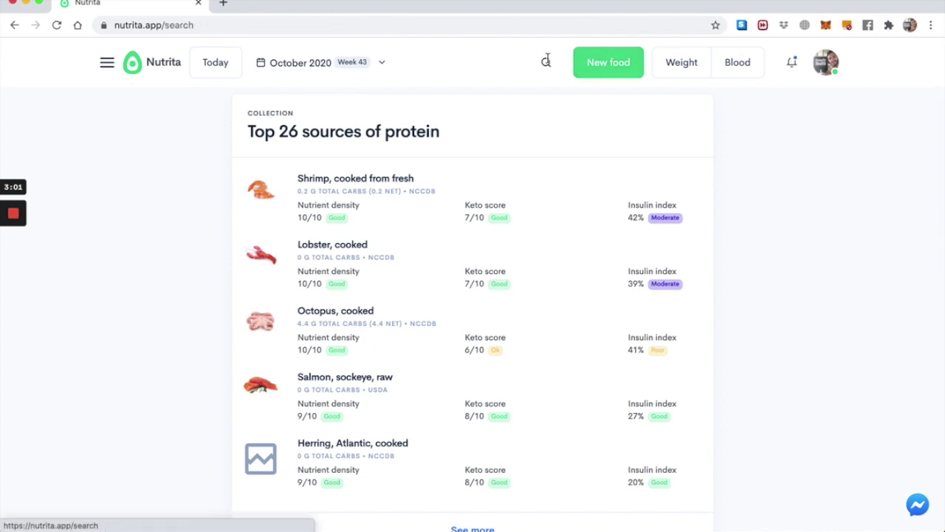
{"action": "type", "text": "shrimp"}
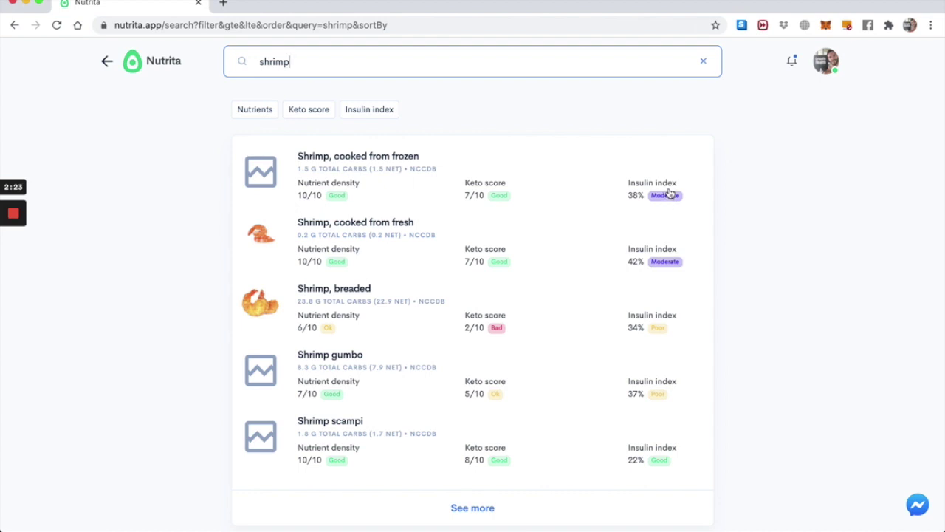
{"action": "scroll", "coordinate": [601, 274], "scroll_direction": "down", "scroll_amount": 1}
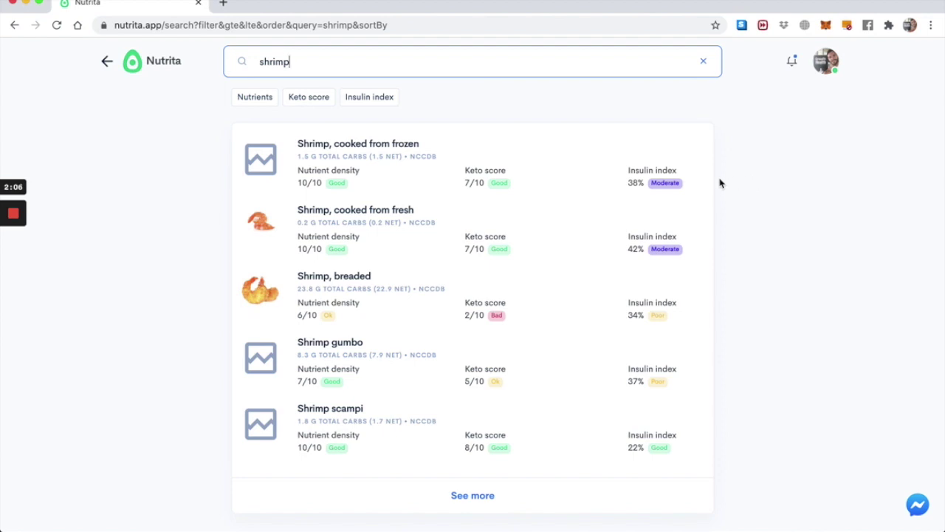
Step: Set the Shrimp, cooked from fresh serving to 4 medium pieces
{"action": "left_click", "coordinate": [647, 235]}
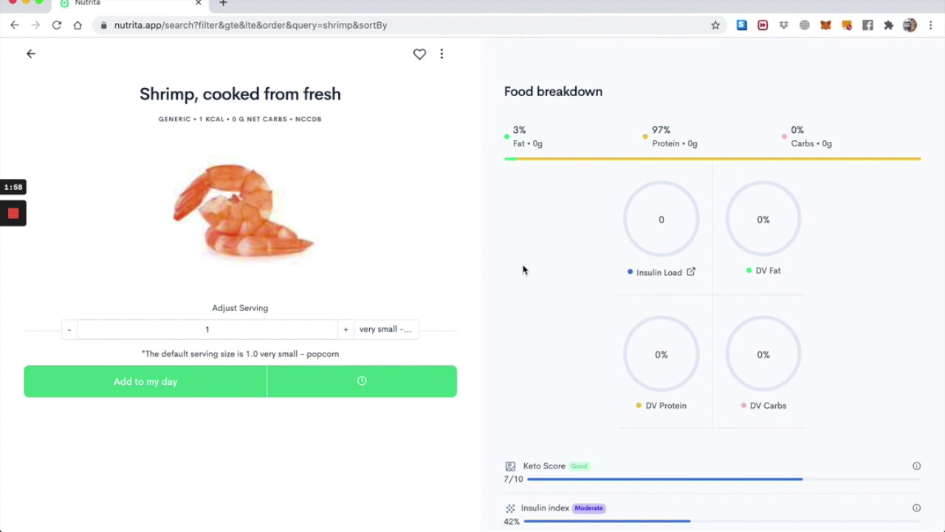
{"action": "left_click", "coordinate": [373, 332]}
{"action": "left_click", "coordinate": [360, 401]}
{"action": "left_click", "coordinate": [354, 330]}
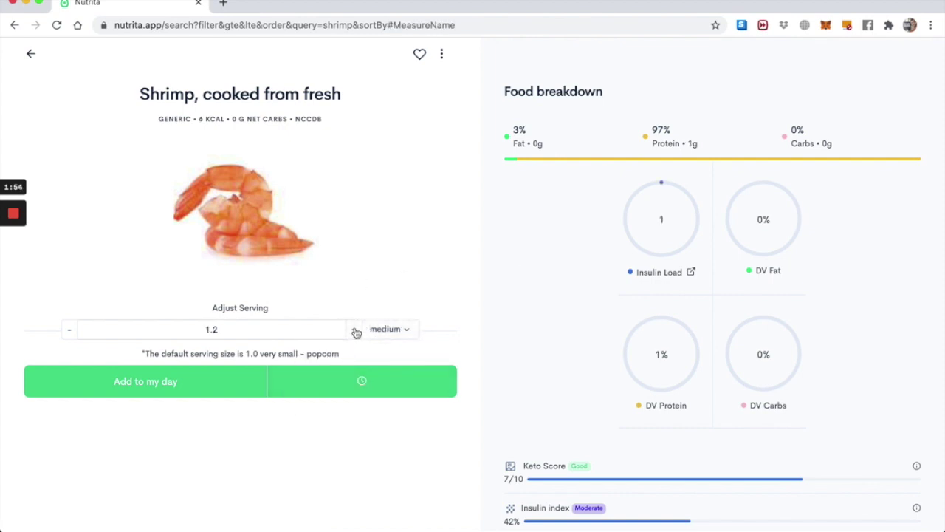
{"action": "left_click", "coordinate": [356, 331]}
{"action": "left_click", "coordinate": [356, 333]}
{"action": "left_click", "coordinate": [259, 331]}
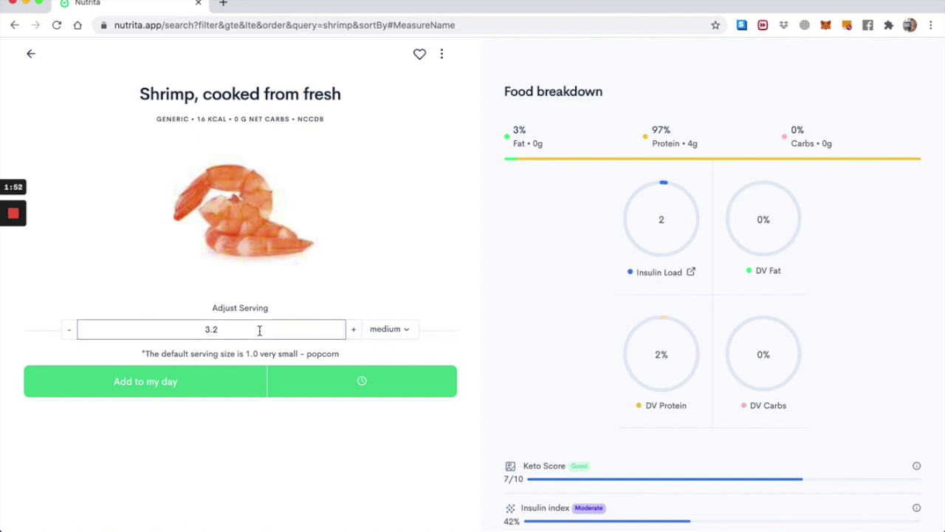
{"action": "key", "text": "BackSpace"}
{"action": "key", "text": "BackSpace"}
{"action": "key", "text": "BackSpace"}
{"action": "type", "text": "4"}
Step: Set the entry time to 9:00 AM and add the shrimp to today
{"action": "left_click", "coordinate": [276, 394]}
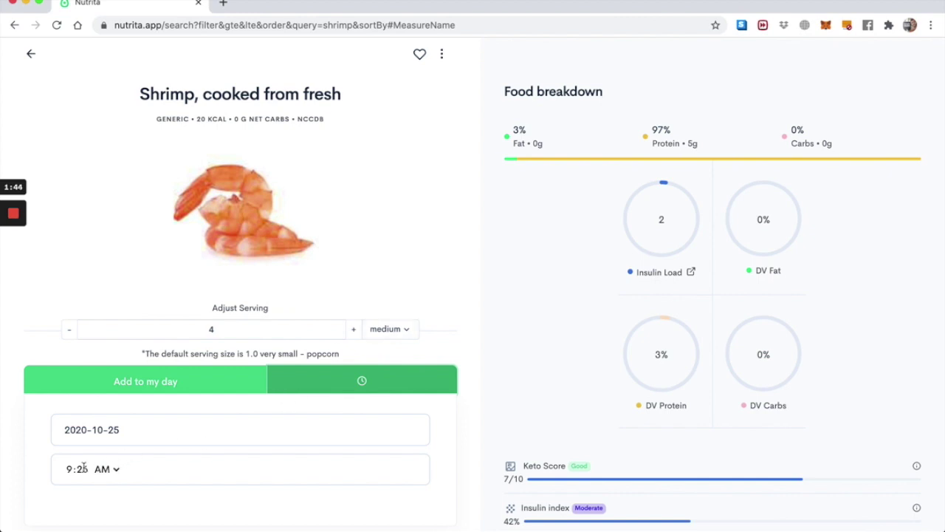
{"action": "left_click", "coordinate": [83, 468]}
{"action": "type", "text": "00"}
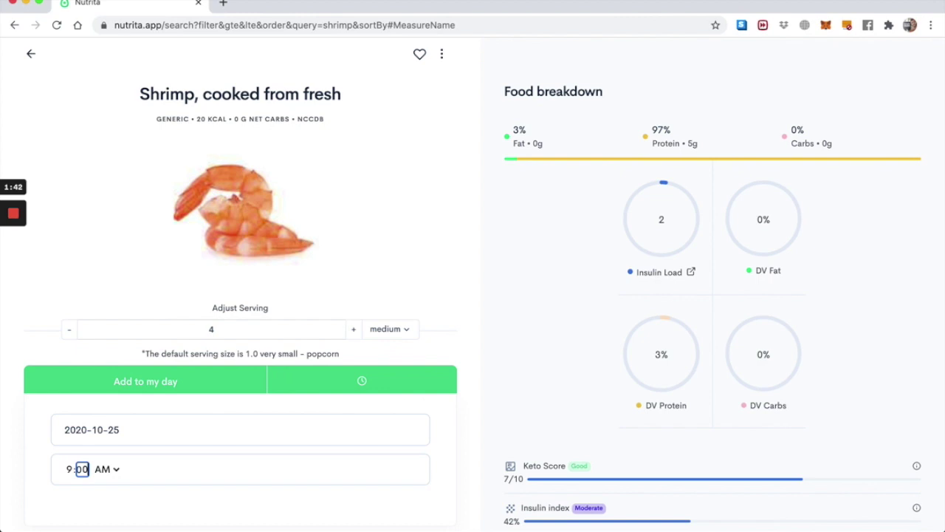
{"action": "left_click", "coordinate": [106, 395]}
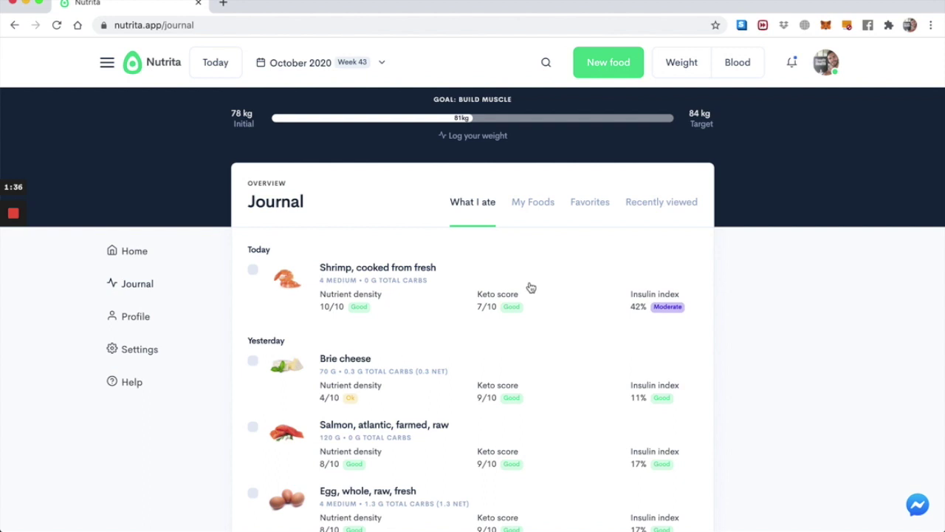
Step: Check today's 2 g insulin load on the dashboard, then return to the Journal
{"action": "left_click", "coordinate": [136, 253]}
{"action": "scroll", "coordinate": [259, 352], "scroll_direction": "down", "scroll_amount": 5}
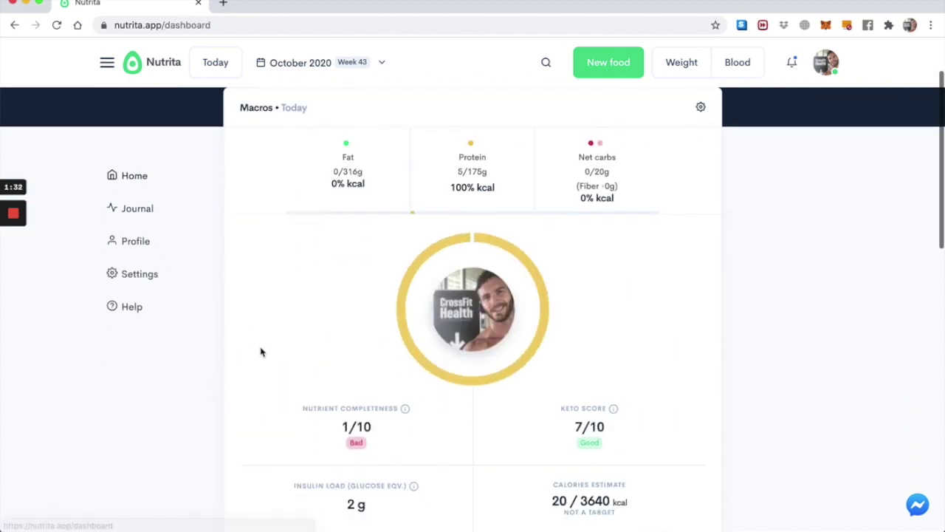
{"action": "scroll", "coordinate": [261, 353], "scroll_direction": "down", "scroll_amount": 1}
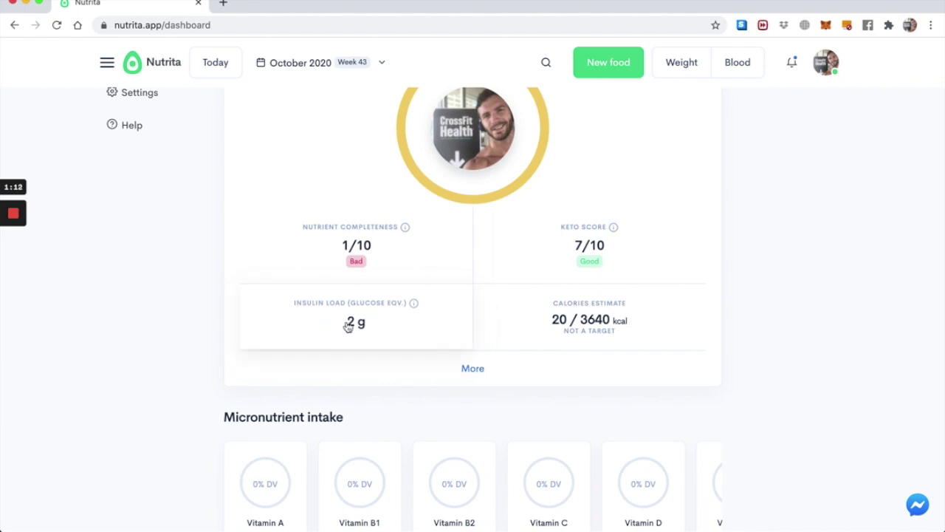
{"action": "scroll", "coordinate": [158, 138], "scroll_direction": "up", "scroll_amount": 4}
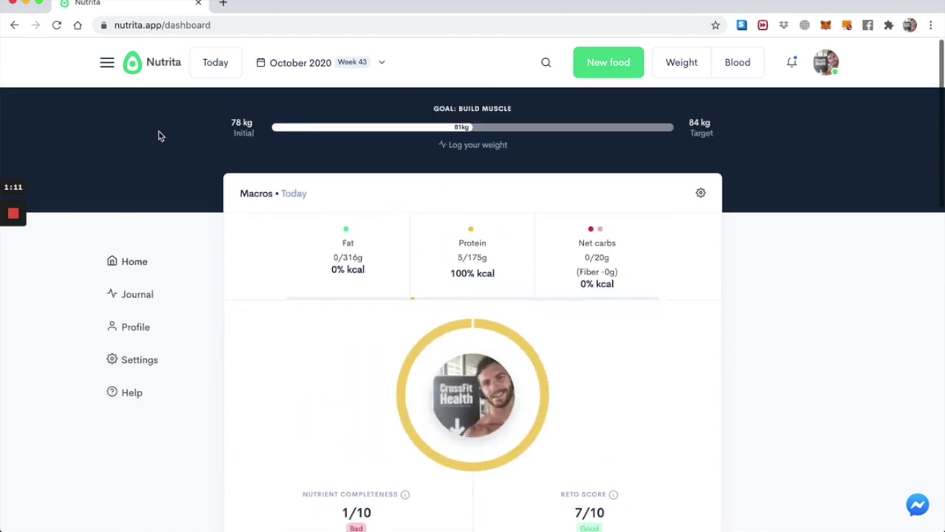
{"action": "left_click", "coordinate": [139, 294]}
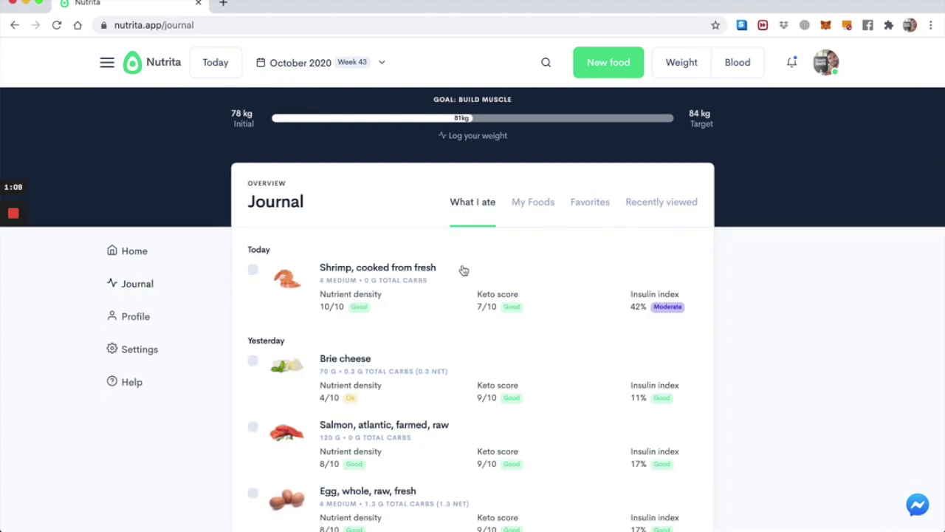
Step: Search for 'paprika' and open the first Paprika result's details
{"action": "left_click", "coordinate": [543, 65]}
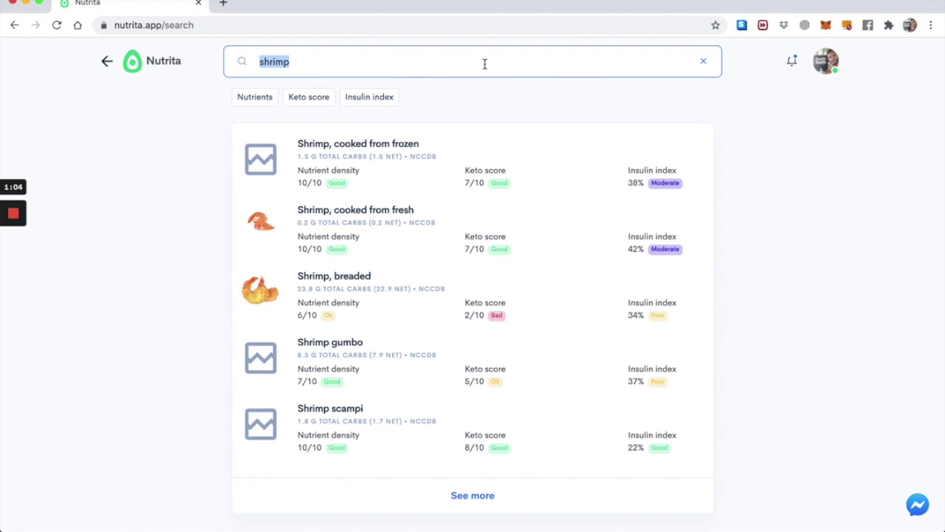
{"action": "type", "text": "paprika"}
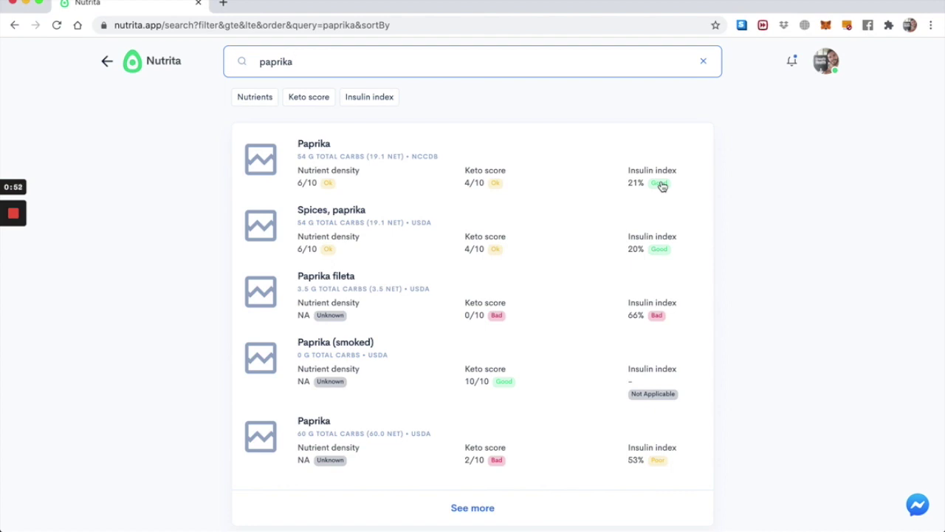
{"action": "left_click", "coordinate": [662, 186]}
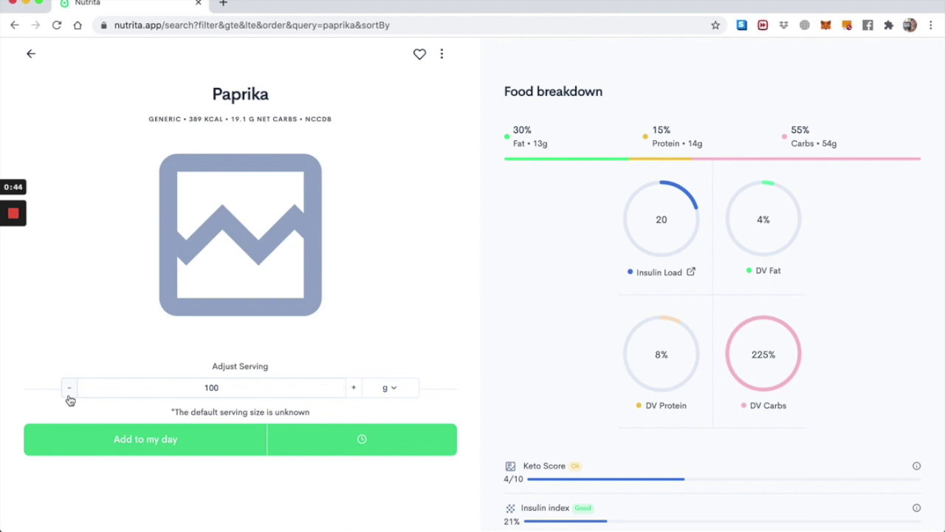
Step: Log 8 g of Paprika at 9:00 to today's journal
{"action": "left_click", "coordinate": [237, 395]}
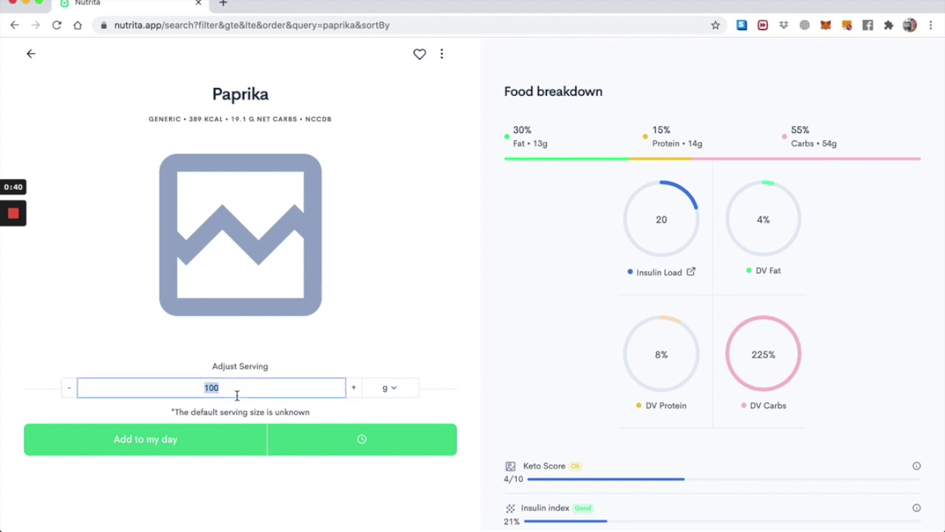
{"action": "type", "text": "5"}
{"action": "type", "text": "8"}
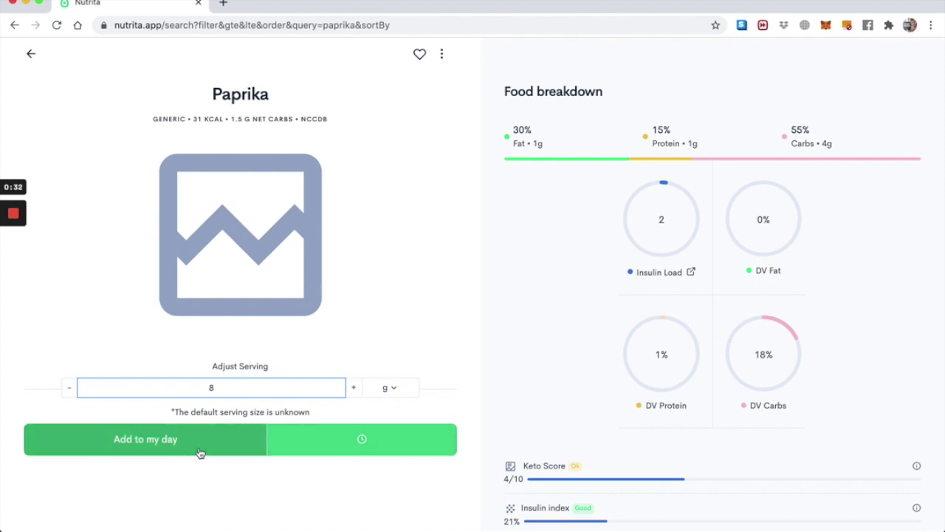
{"action": "left_click", "coordinate": [310, 434]}
{"action": "left_click", "coordinate": [82, 516]}
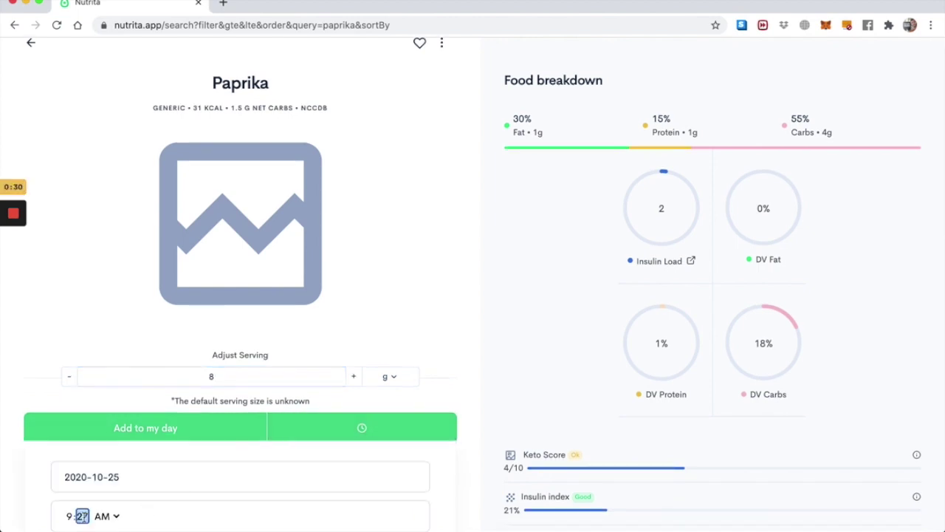
{"action": "type", "text": "00"}
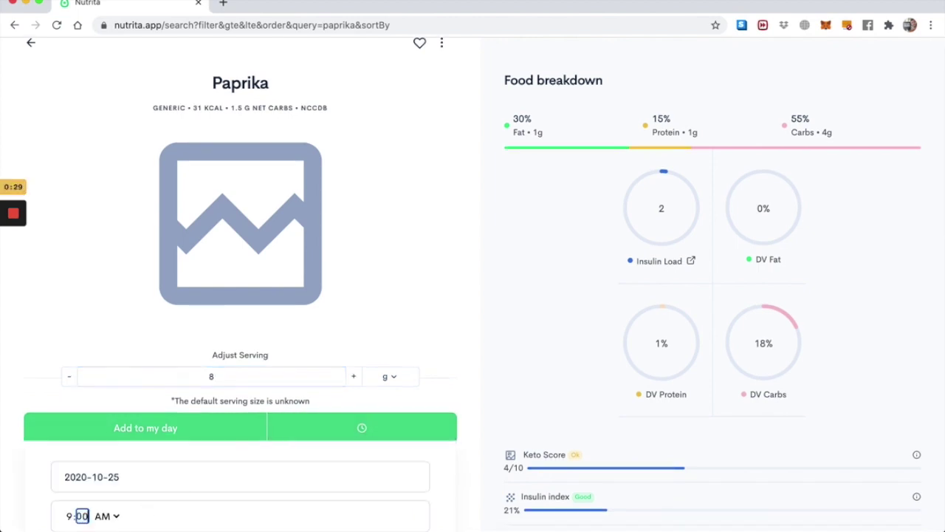
{"action": "left_click", "coordinate": [166, 432]}
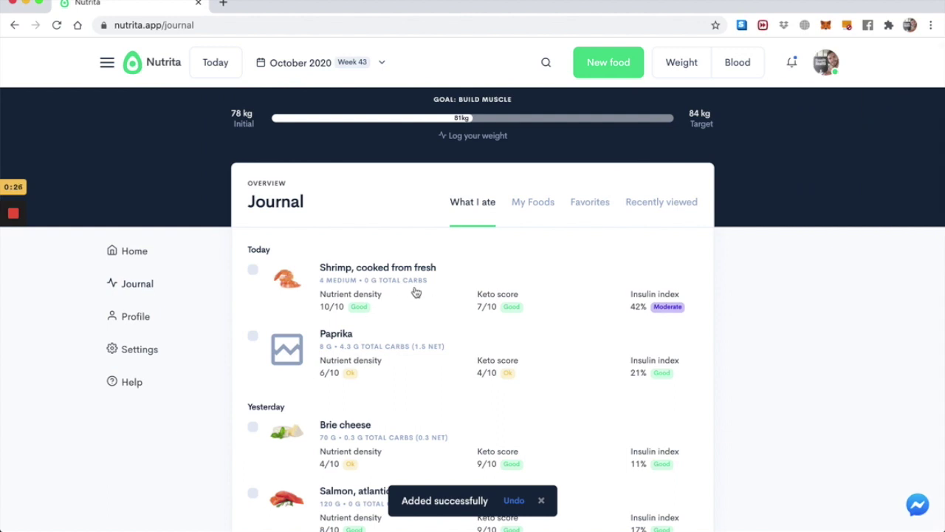
Step: Verify on the dashboard that today's insulin load is 4 g and calories 51 / 3640 kcal
{"action": "left_click", "coordinate": [140, 252]}
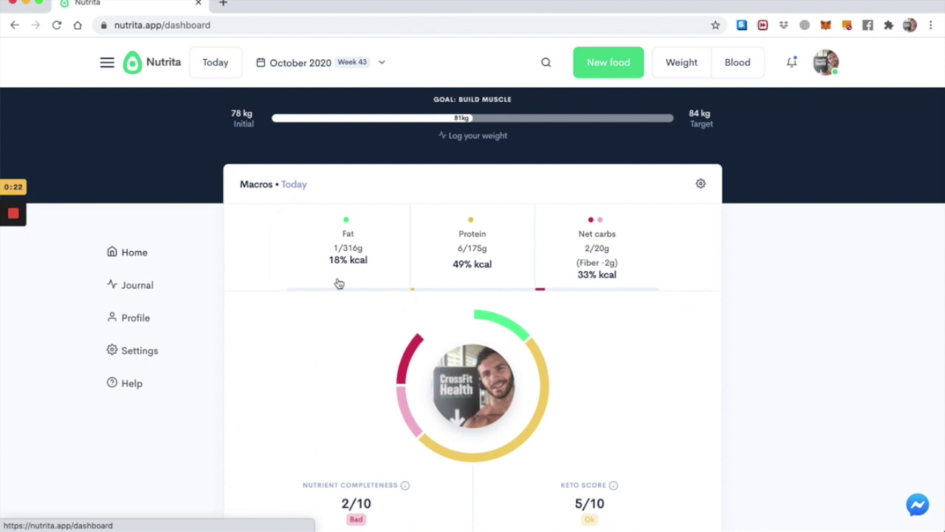
{"action": "scroll", "coordinate": [338, 280], "scroll_direction": "down", "scroll_amount": 3}
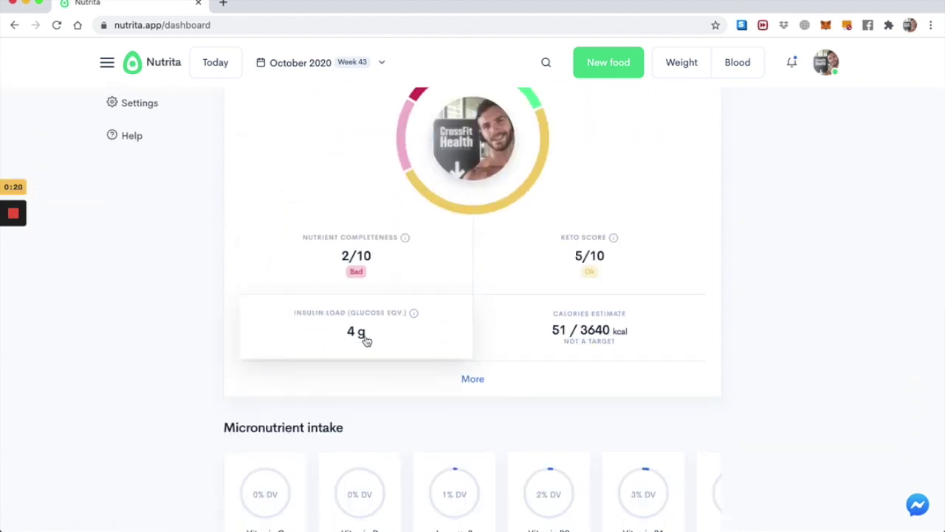
{"action": "scroll", "coordinate": [349, 345], "scroll_direction": "up", "scroll_amount": 1}
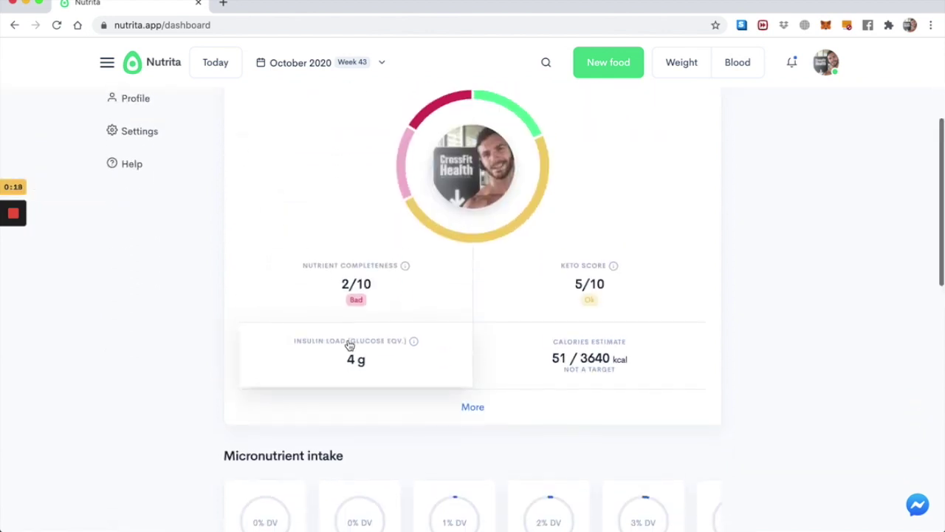
{"action": "scroll", "coordinate": [362, 365], "scroll_direction": "up", "scroll_amount": 3}
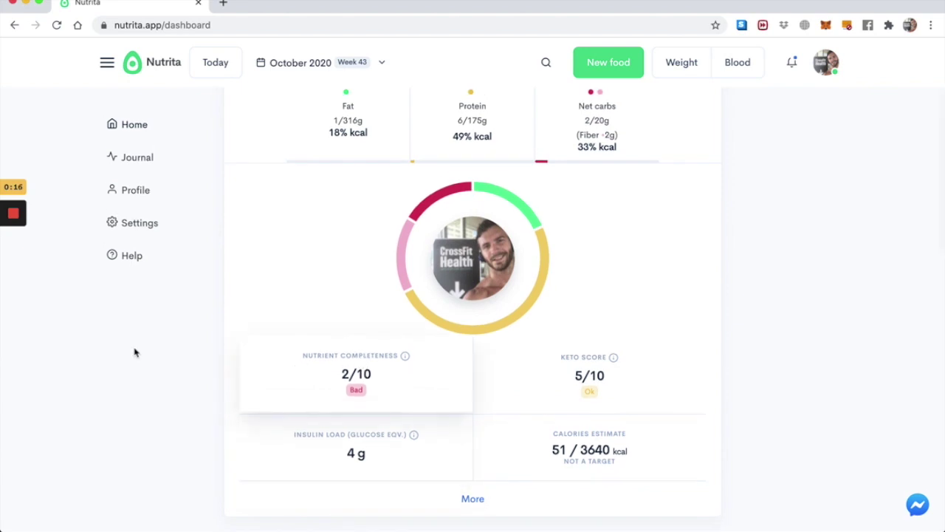
{"action": "scroll", "coordinate": [127, 351], "scroll_direction": "up", "scroll_amount": 4}
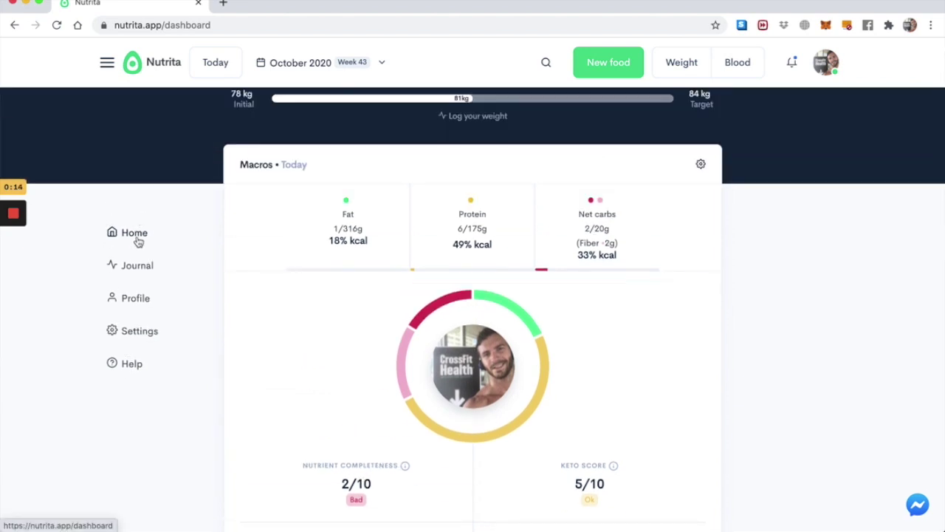